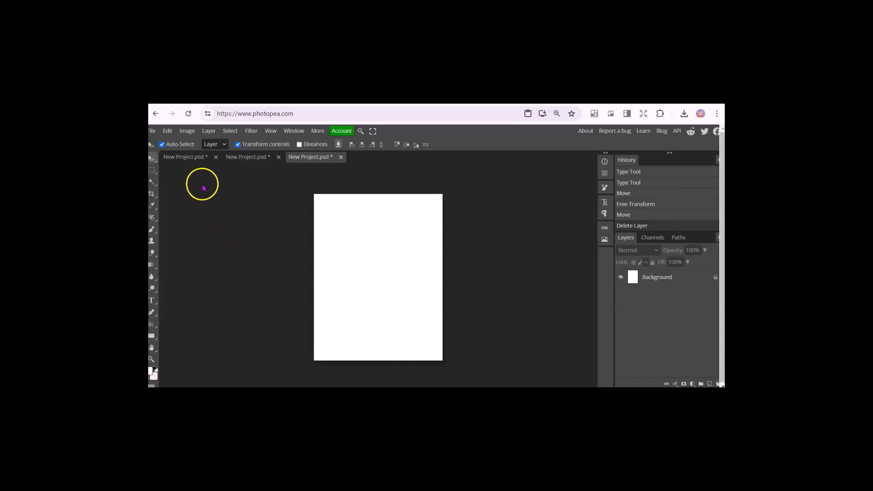
# - Create a new project 8.5 by 11 inches at 300 DPI with a white background
pyautogui.click(154, 132)
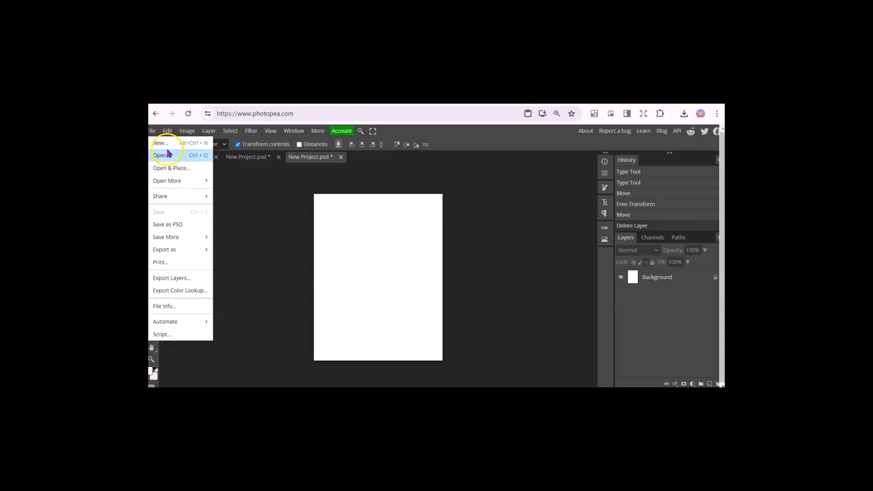
pyautogui.click(160, 143)
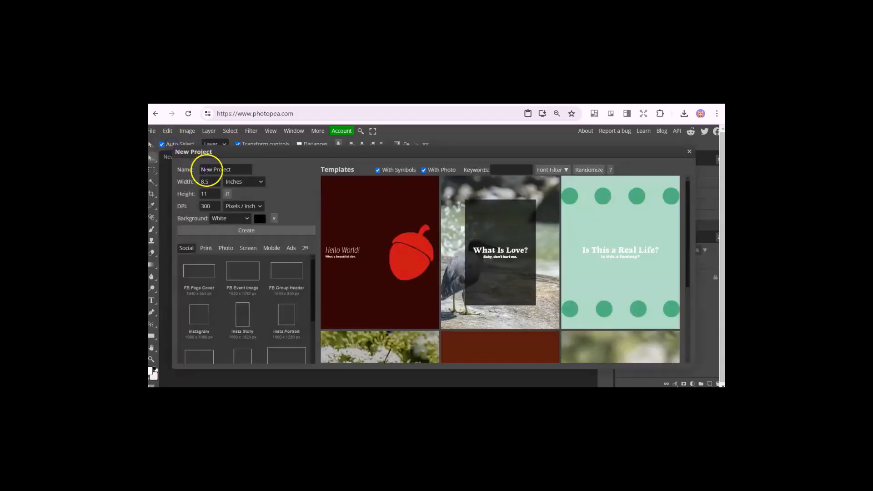
pyautogui.click(209, 191)
pyautogui.click(209, 206)
pyautogui.click(246, 232)
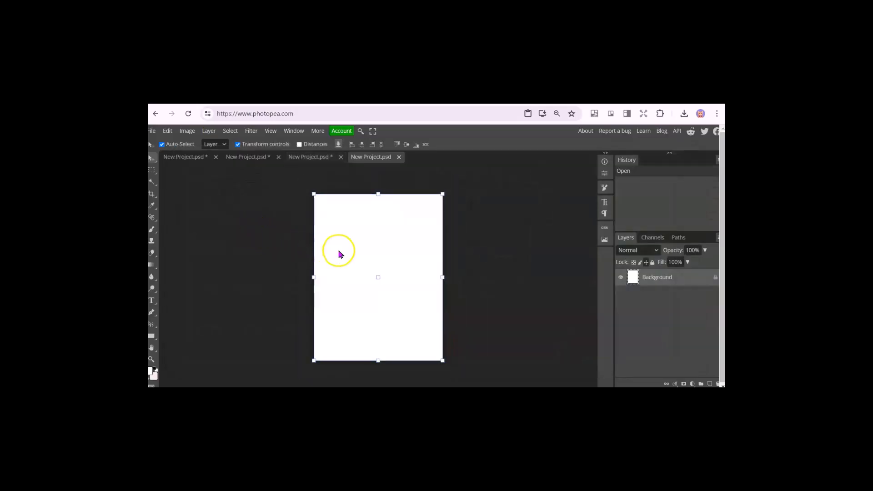
pyautogui.click(280, 261)
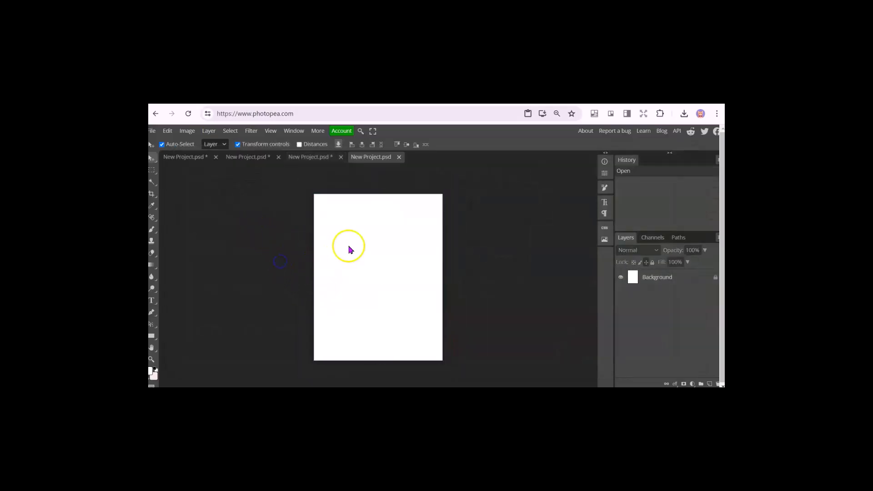
# - Add the text "5" in the Distant Galaxy font inside a text box covering most of the page
pyautogui.click(153, 301)
pyautogui.click(179, 301)
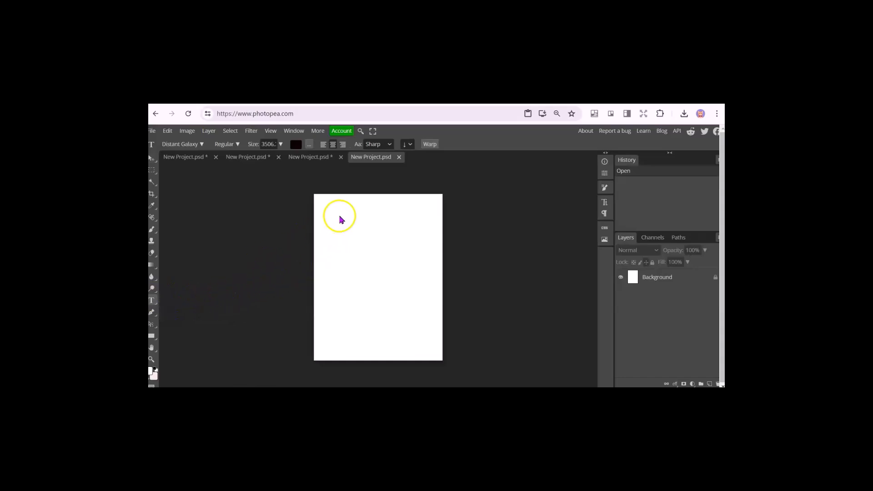
pyautogui.moveTo(327, 212); pyautogui.dragTo(430, 333)
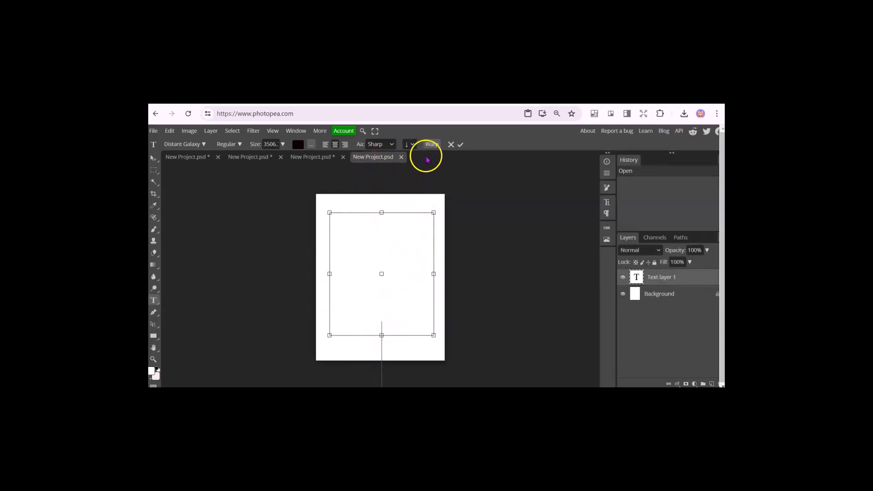
pyautogui.click(411, 144)
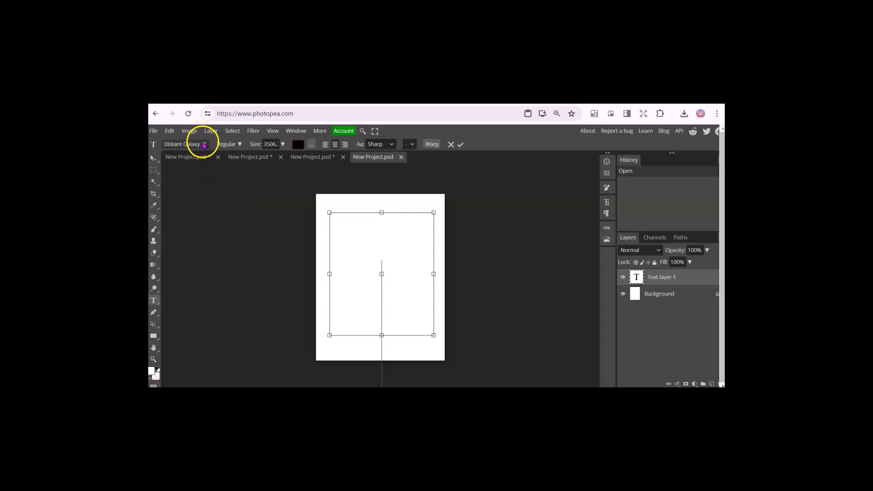
pyautogui.click(203, 144)
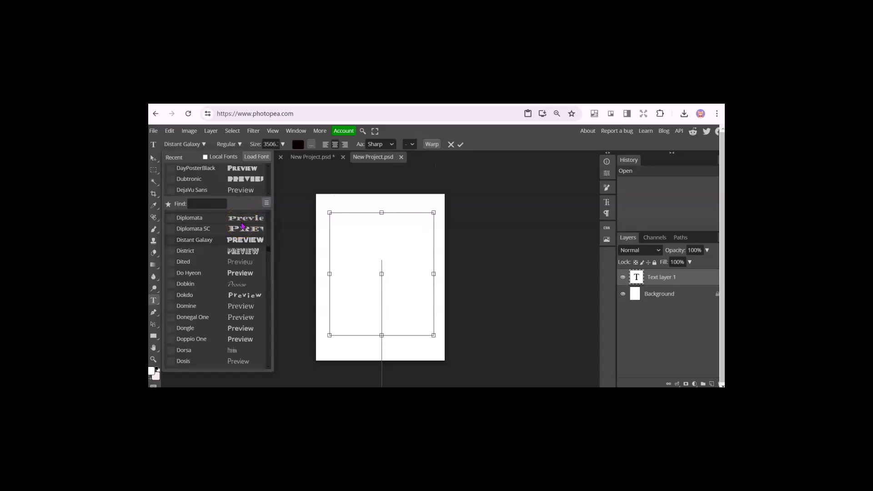
pyautogui.write('5')
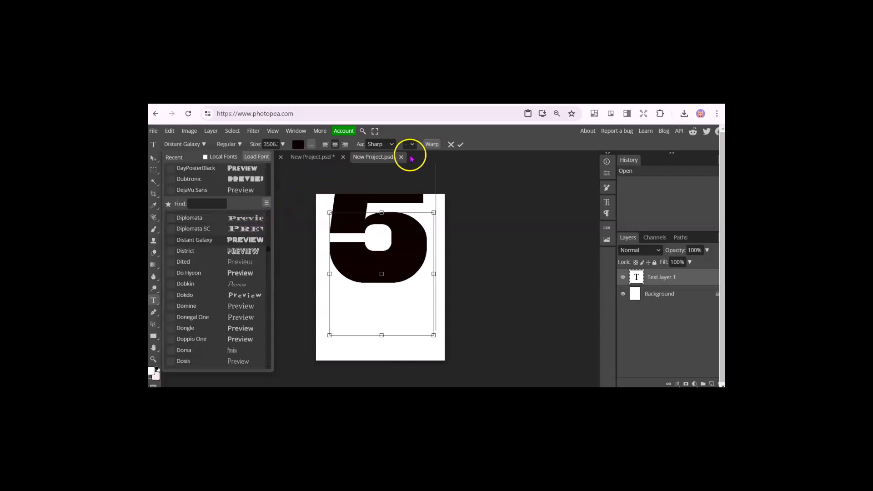
pyautogui.click(460, 145)
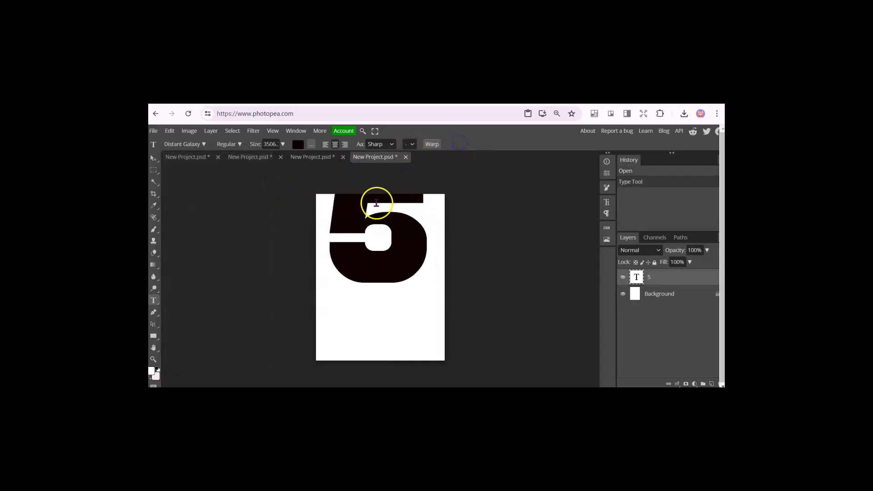
# - Move the 5 down onto the page, enlarge it to about 116%, and centre it
pyautogui.click(153, 157)
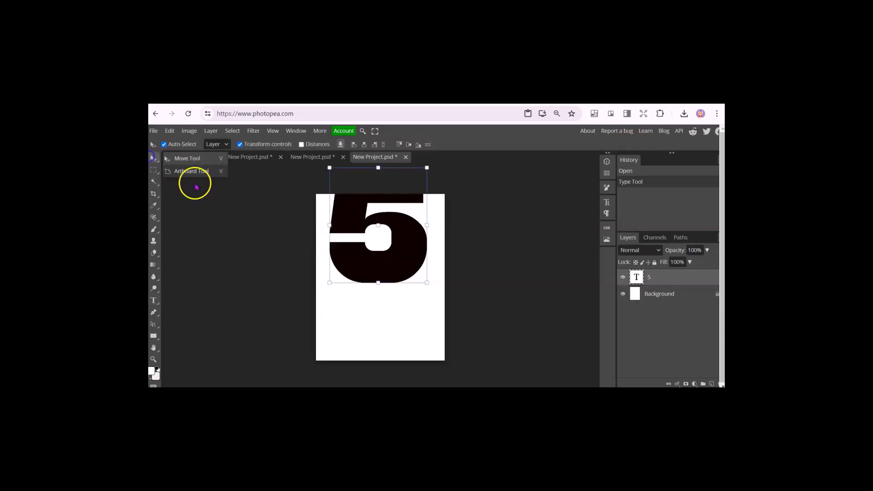
pyautogui.moveTo(402, 268); pyautogui.dragTo(403, 301)
pyautogui.moveTo(429, 214); pyautogui.dragTo(444, 195)
pyautogui.moveTo(418, 271); pyautogui.dragTo(408, 294)
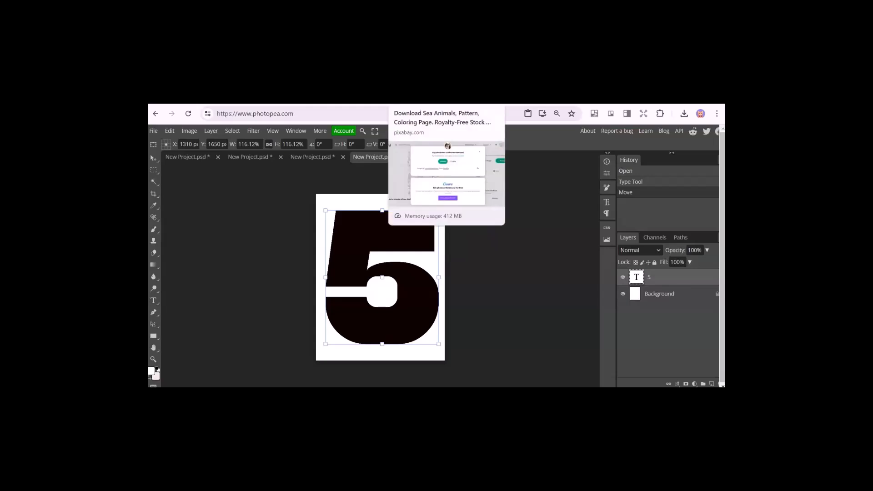
# - Switch to Pixabay, return to the "all over coloring pattern" illustration results, and apply the black and white colour filter
pyautogui.click(412, 97)
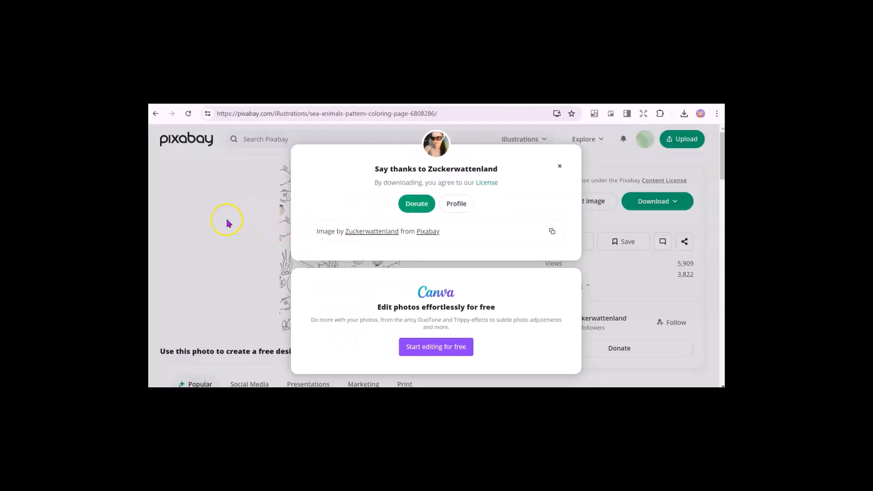
pyautogui.click(560, 166)
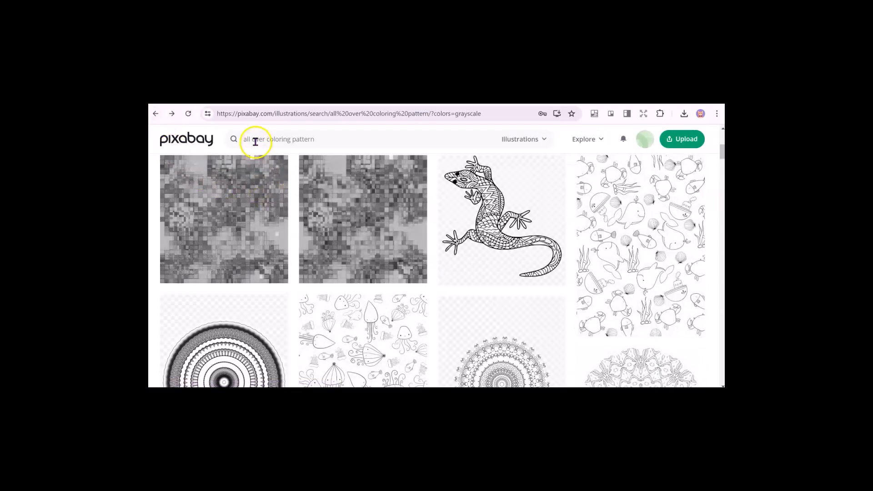
pyautogui.scroll(3, 369, 156)
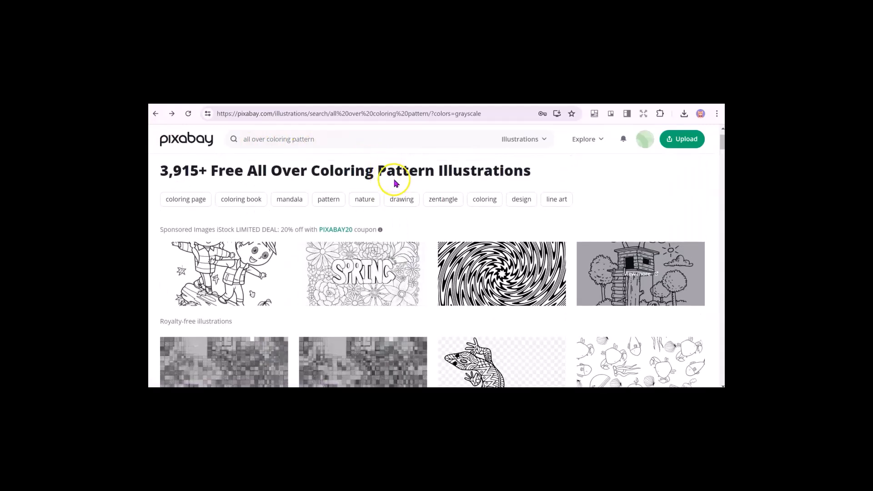
pyautogui.scroll(1, 392, 179)
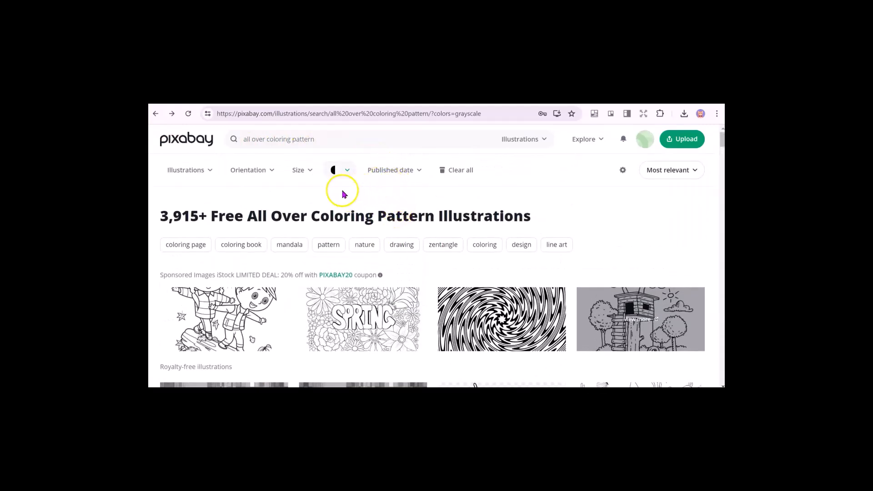
pyautogui.click(348, 171)
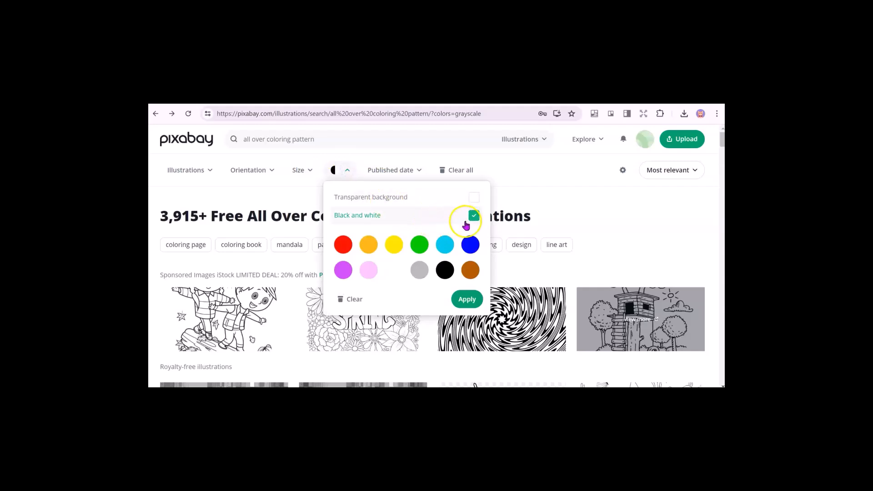
pyautogui.click(467, 299)
# - Browse the coloring pattern results and open the sea animals pattern with squids, jellyfish and octopuses
pyautogui.scroll(-3, 429, 234)
pyautogui.scroll(-5, 426, 228)
pyautogui.scroll(-4, 431, 263)
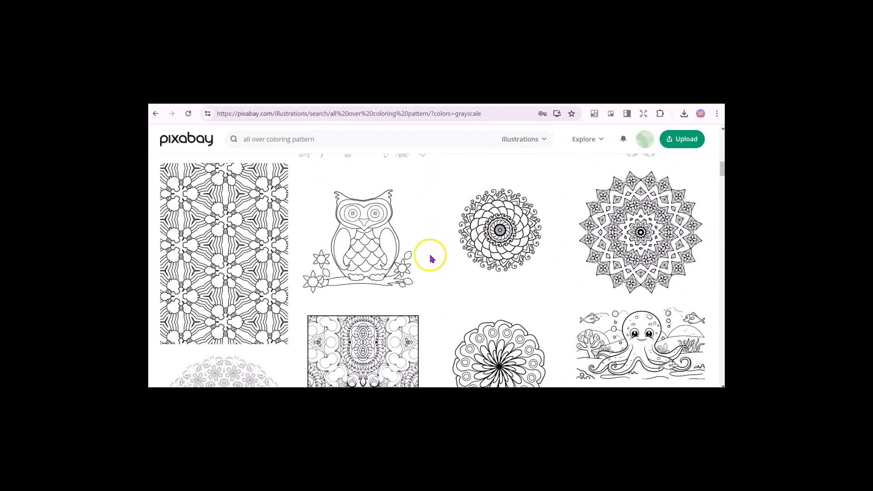
pyautogui.scroll(-2, 431, 252)
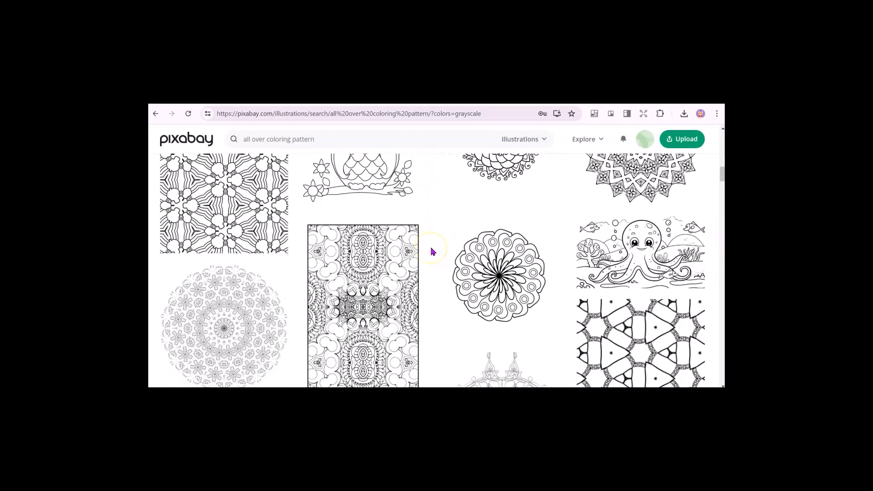
pyautogui.scroll(2, 523, 272)
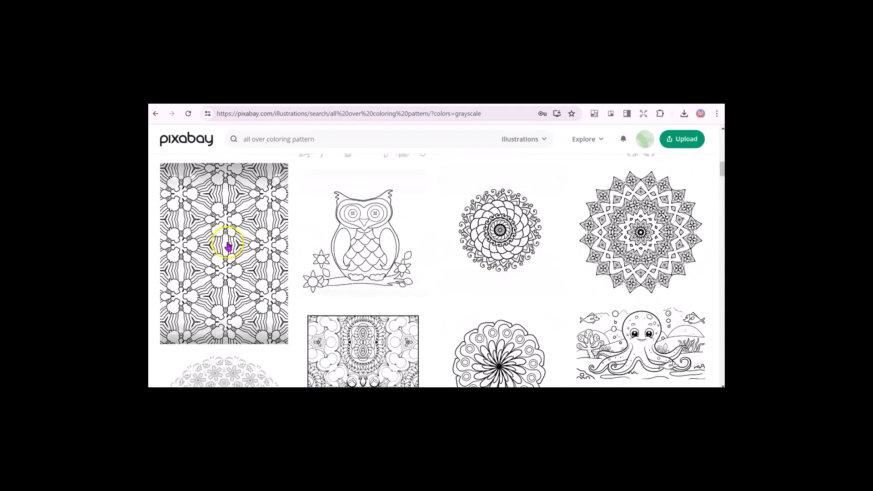
pyautogui.scroll(3, 396, 233)
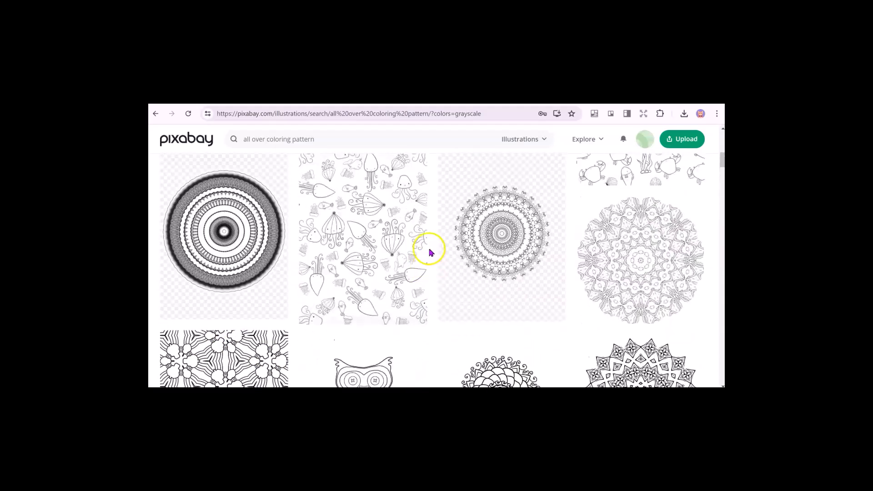
pyautogui.scroll(2, 415, 288)
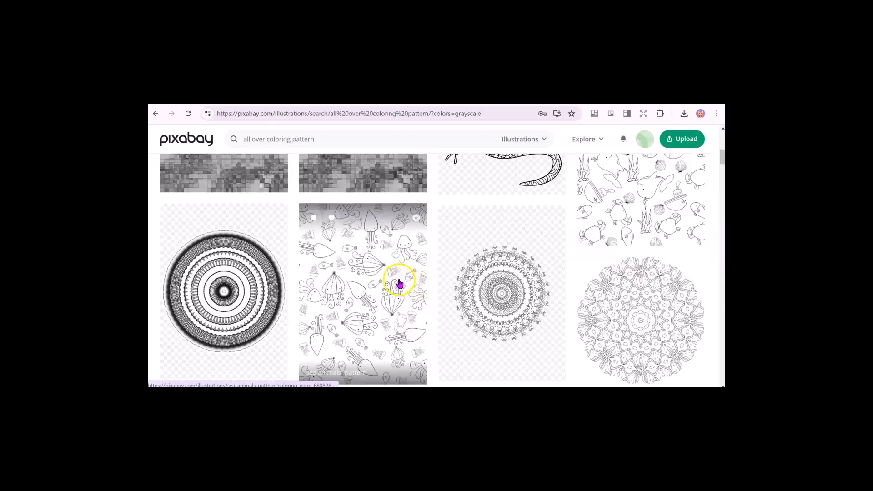
pyautogui.scroll(-1, 391, 288)
pyautogui.click(352, 265)
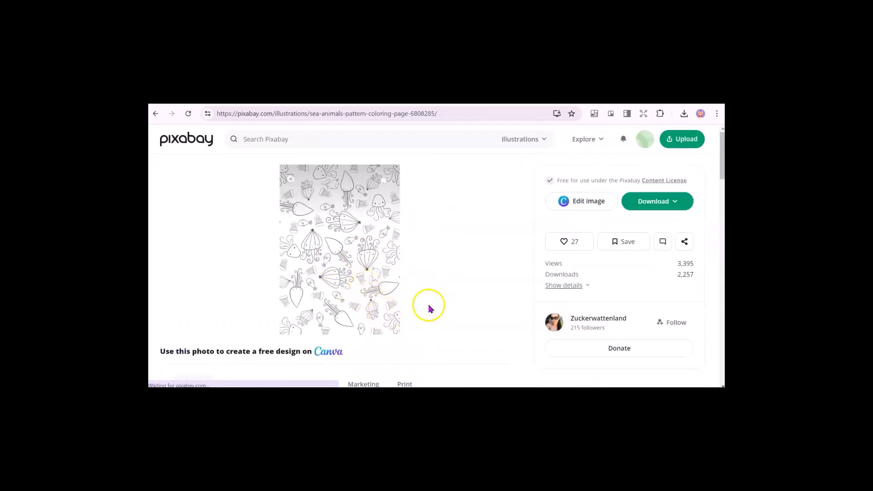
# - Download the sea animals pattern to the Desktop as sea-animals-6808285_1280.jpg
pyautogui.click(641, 207)
pyautogui.click(584, 315)
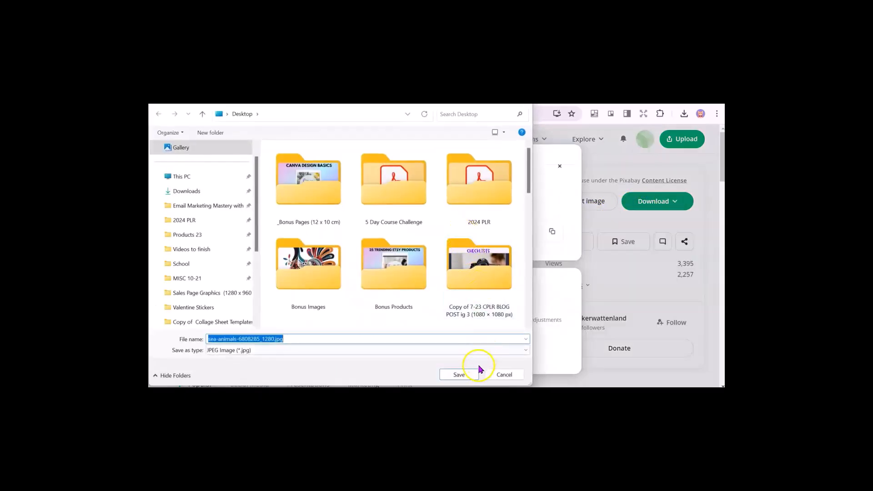
pyautogui.click(463, 374)
# - Return to Photopea, place sea-animals-6808285_1280.jpg from the Desktop into the project, and clip it to the 5 layer
pyautogui.click(456, 97)
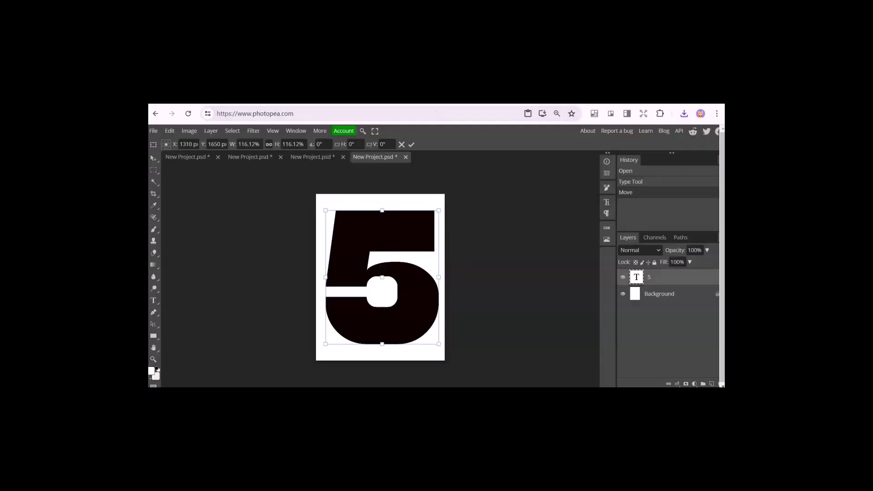
pyautogui.click(153, 132)
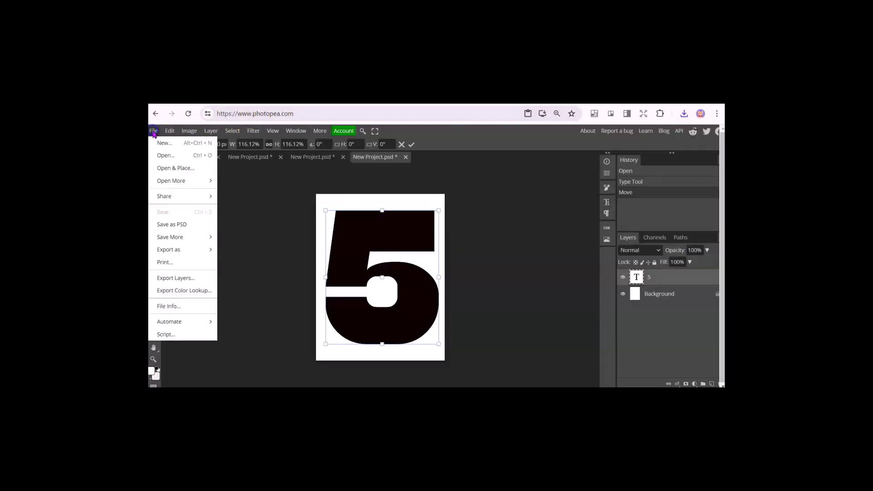
pyautogui.click(178, 170)
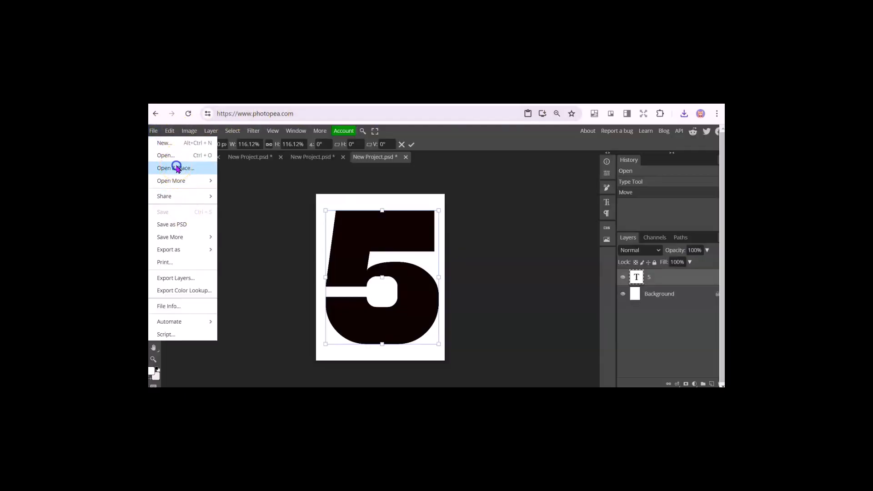
pyautogui.scroll(-10, 318, 246)
pyautogui.scroll(-10, 348, 260)
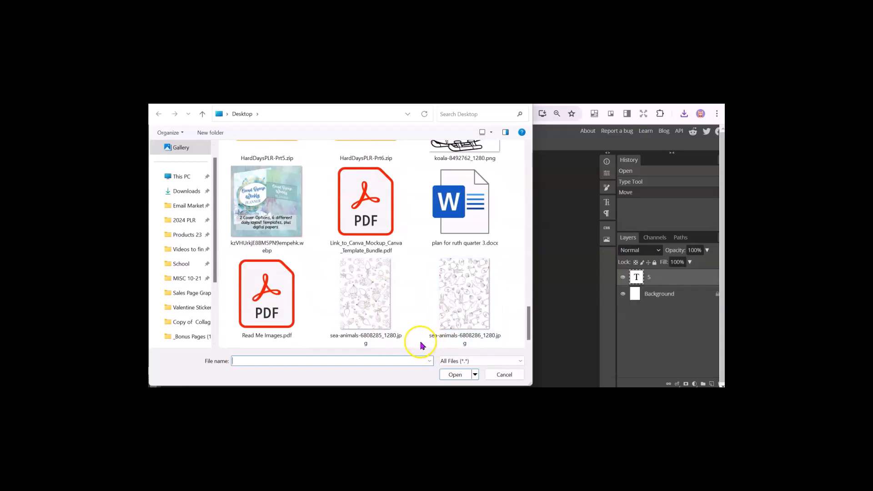
pyautogui.doubleClick(365, 296)
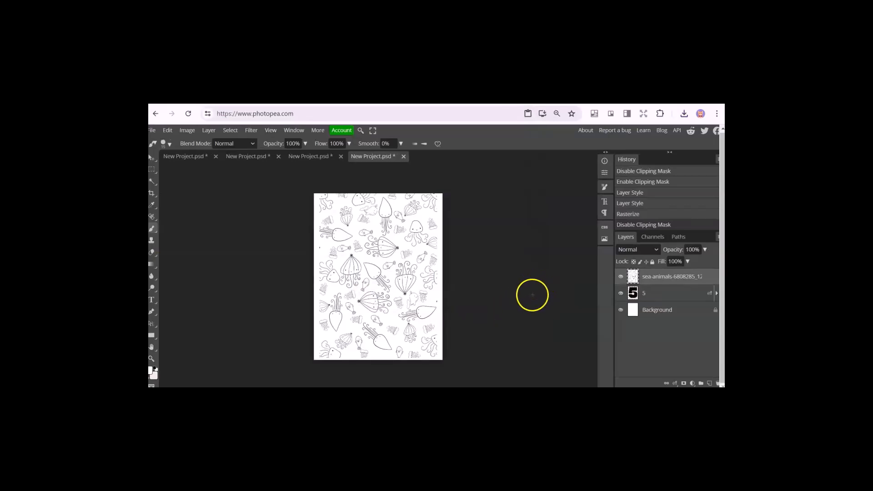
pyautogui.rightClick(657, 278)
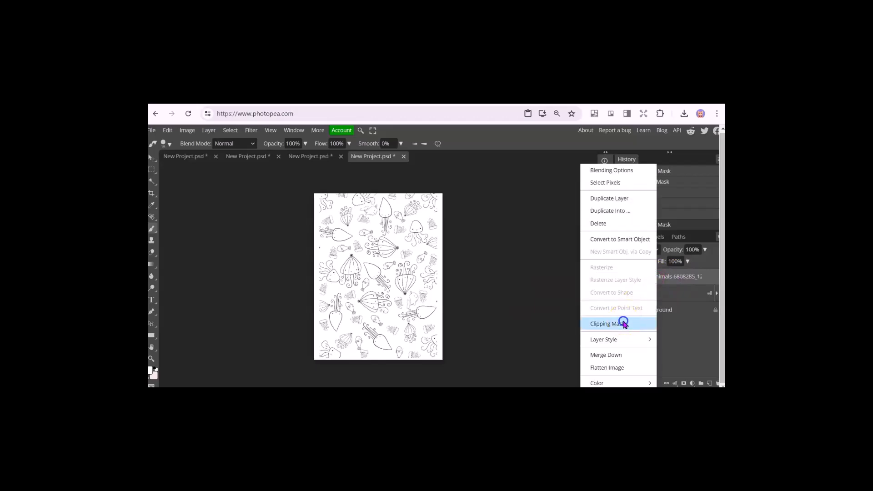
pyautogui.click(623, 322)
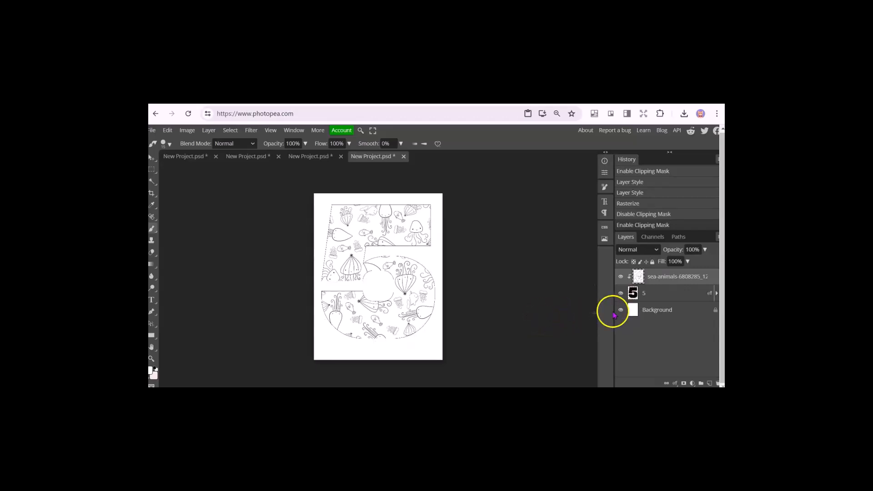
# - Thicken the black outside stroke on the 5 layer to about 39 px and apply the layer style
pyautogui.click(649, 294)
pyautogui.doubleClick(657, 296)
pyautogui.rightClick(653, 295)
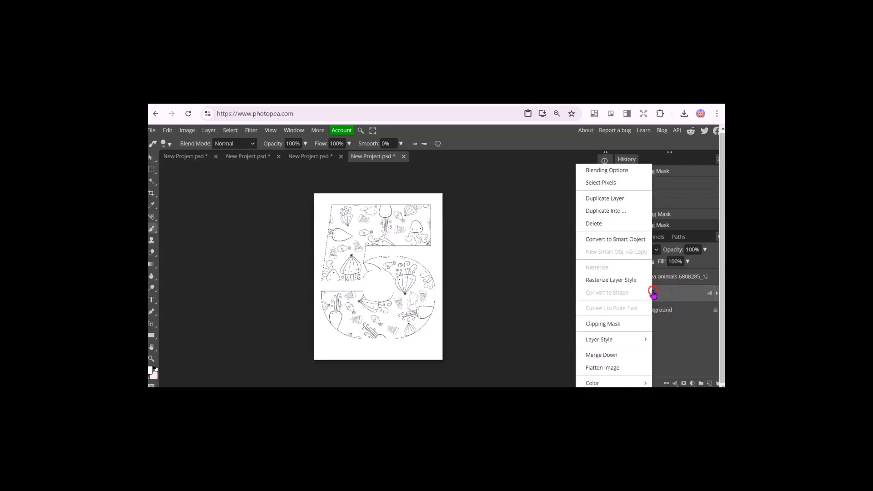
pyautogui.click(599, 172)
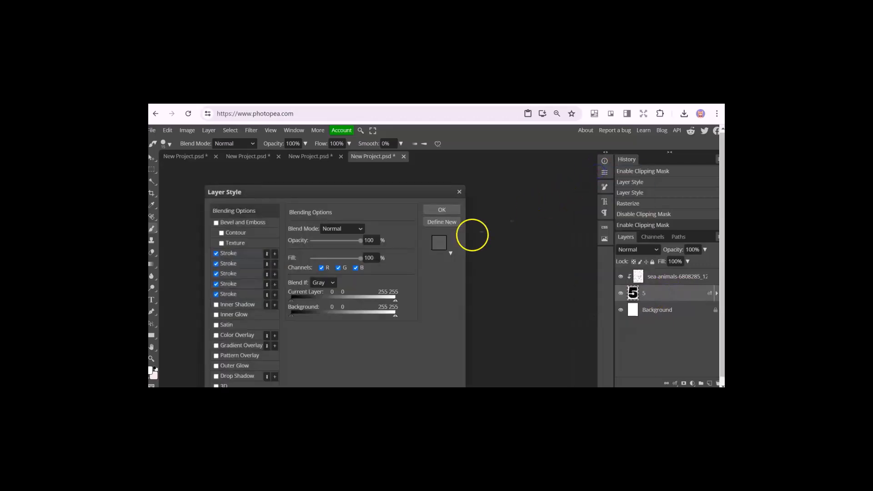
pyautogui.click(245, 255)
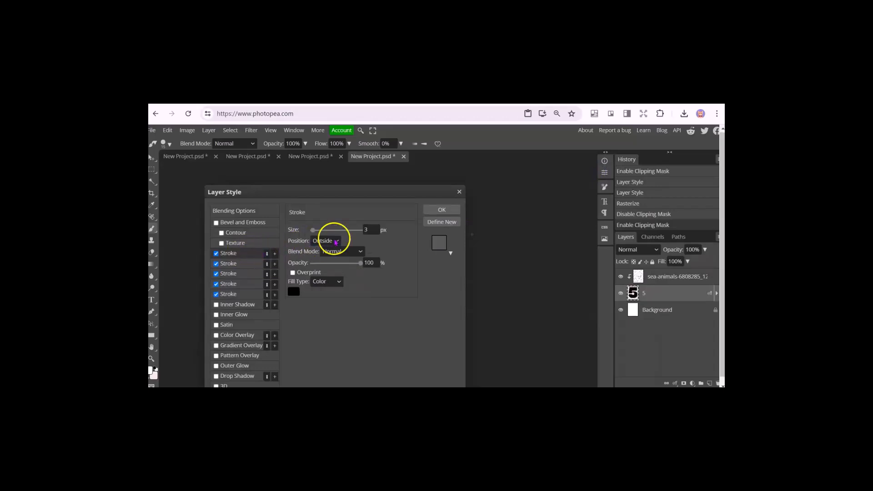
pyautogui.click(367, 228)
pyautogui.click(314, 230)
pyautogui.moveTo(315, 230)
pyautogui.mouseDown()
pyautogui.moveTo(336, 232)
pyautogui.moveTo(317, 231)
pyautogui.mouseUp()
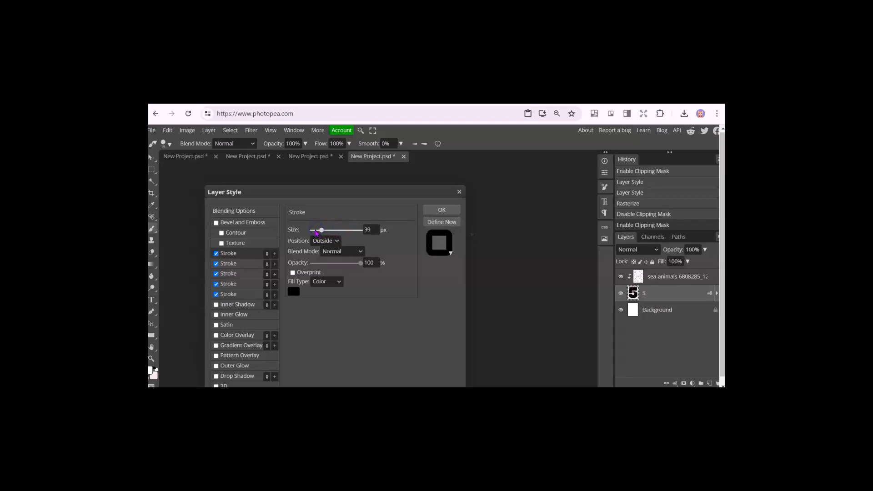
pyautogui.click(440, 209)
pyautogui.click(474, 268)
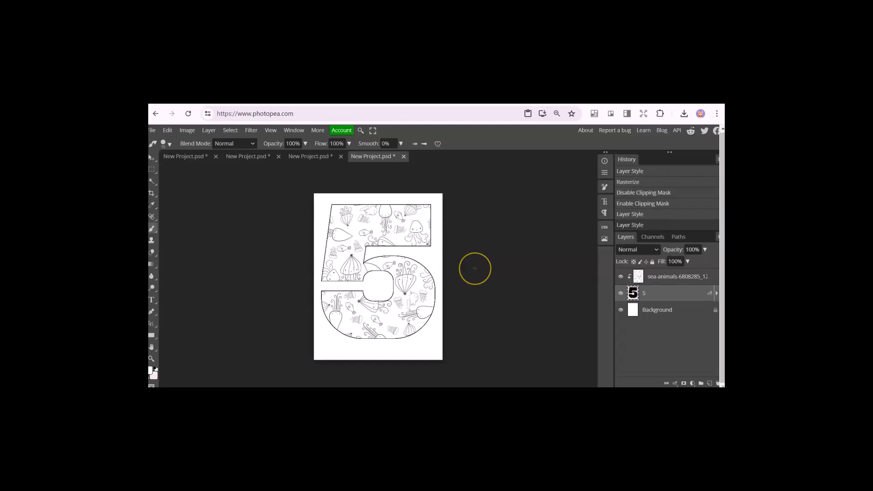